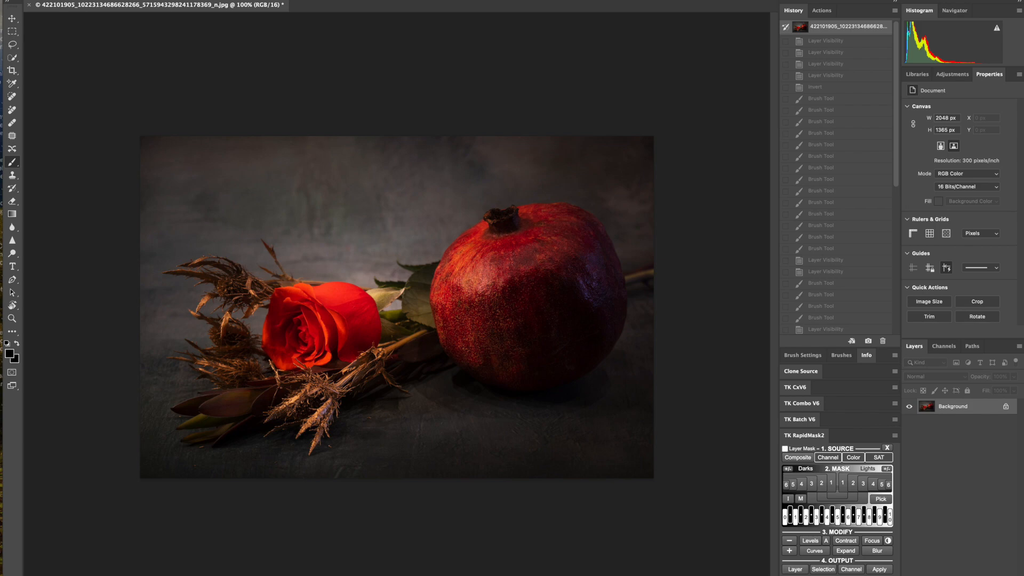
Turn on the gamut warning and add a Hue/Saturation adjustment layer above the Background.
click(266, 0)
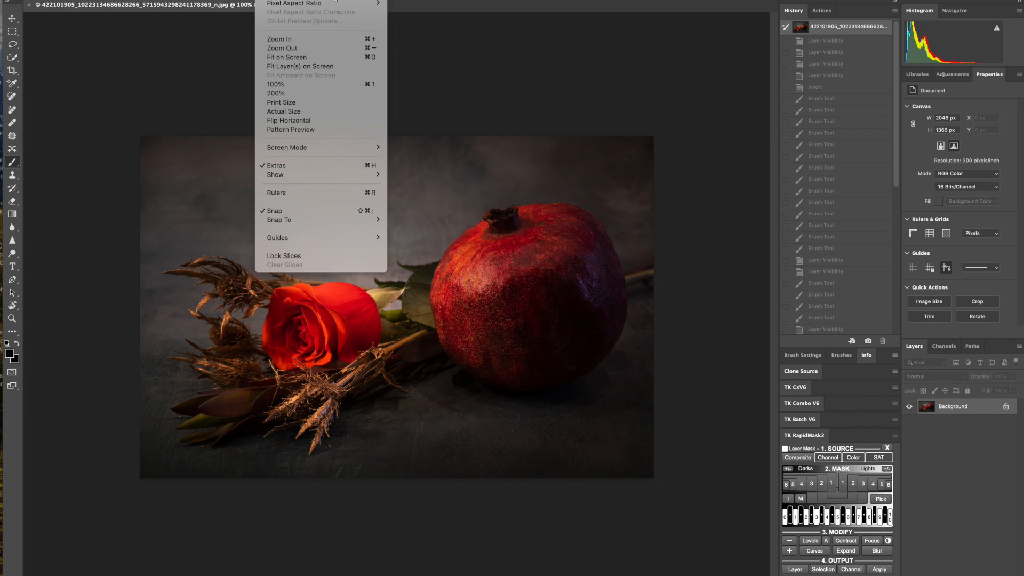
click(336, 0)
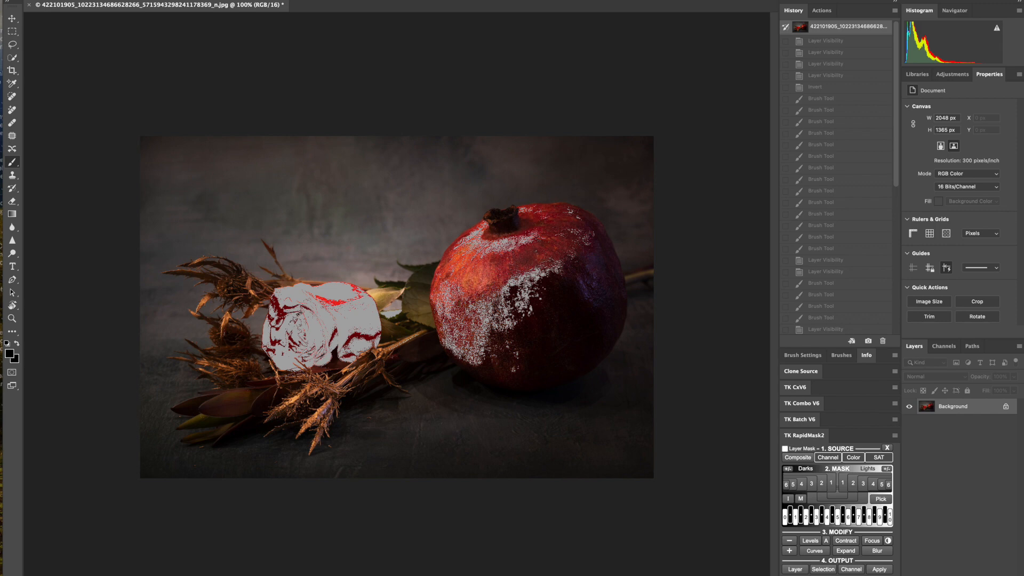
click(961, 575)
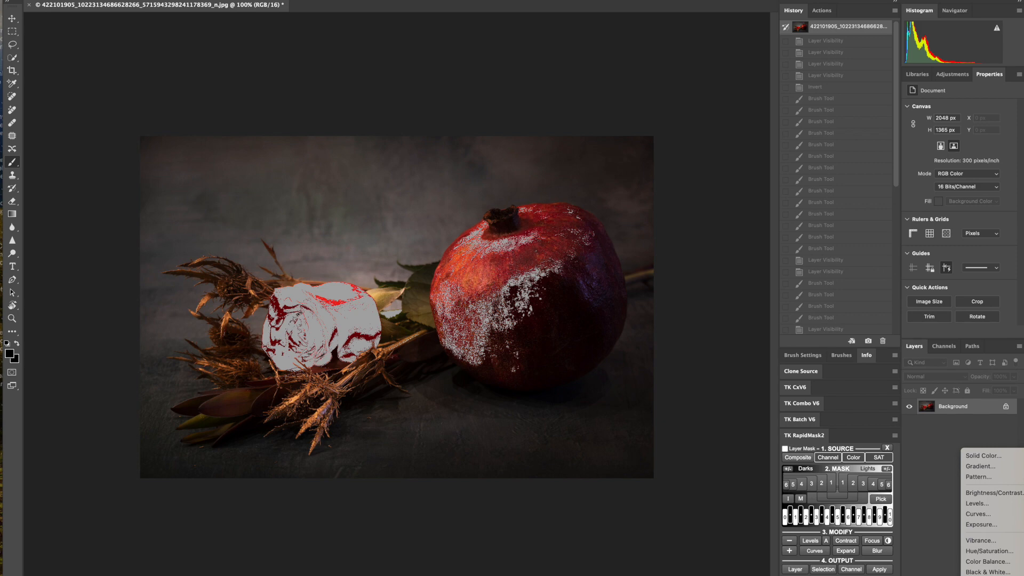
click(993, 552)
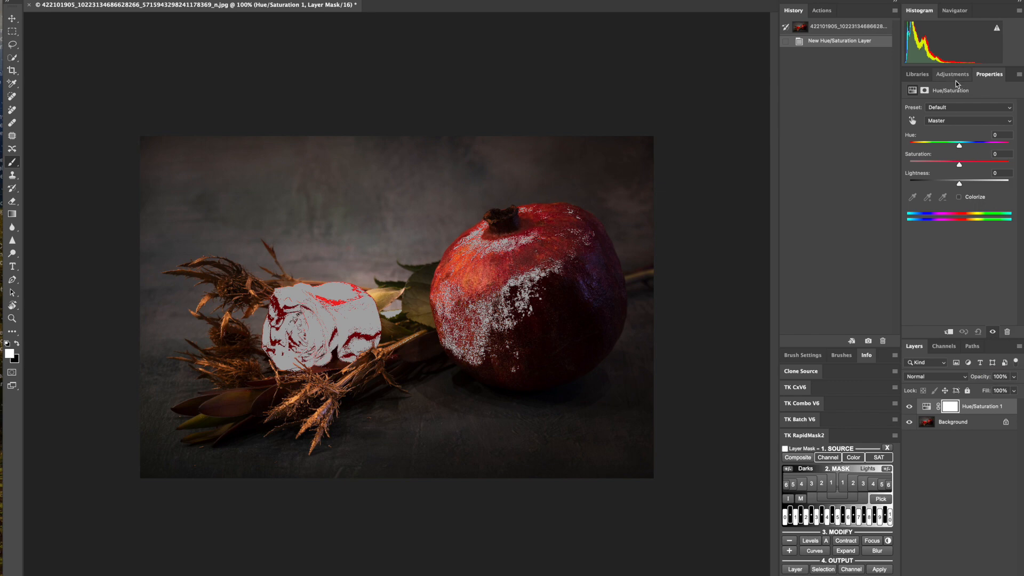
Sample the rose with the on-image adjustment tool to target the Reds range, and set its saturation to -25.
click(913, 120)
click(913, 120)
click(337, 290)
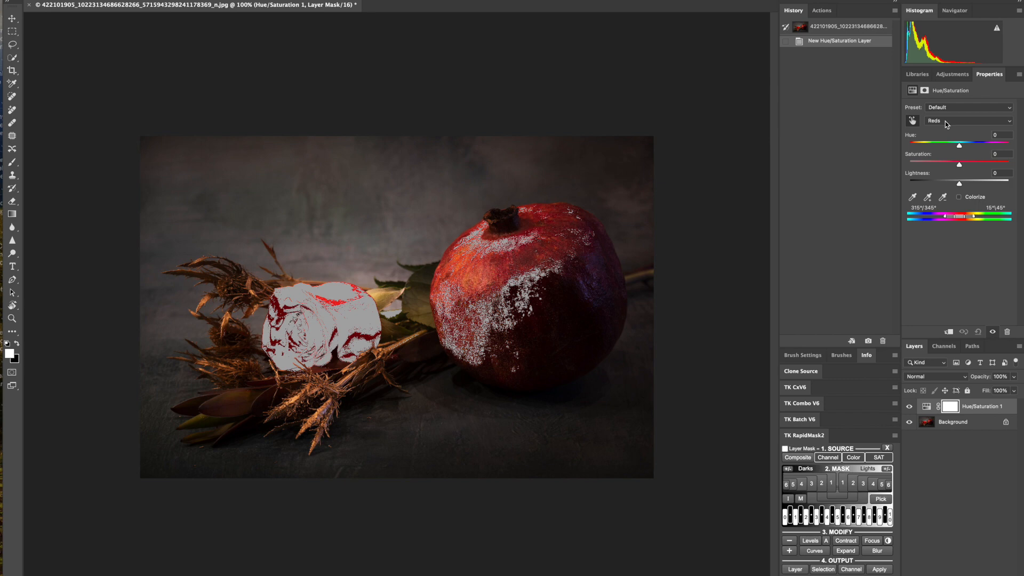
key(b)
click(913, 121)
drag(959, 164, 950, 165)
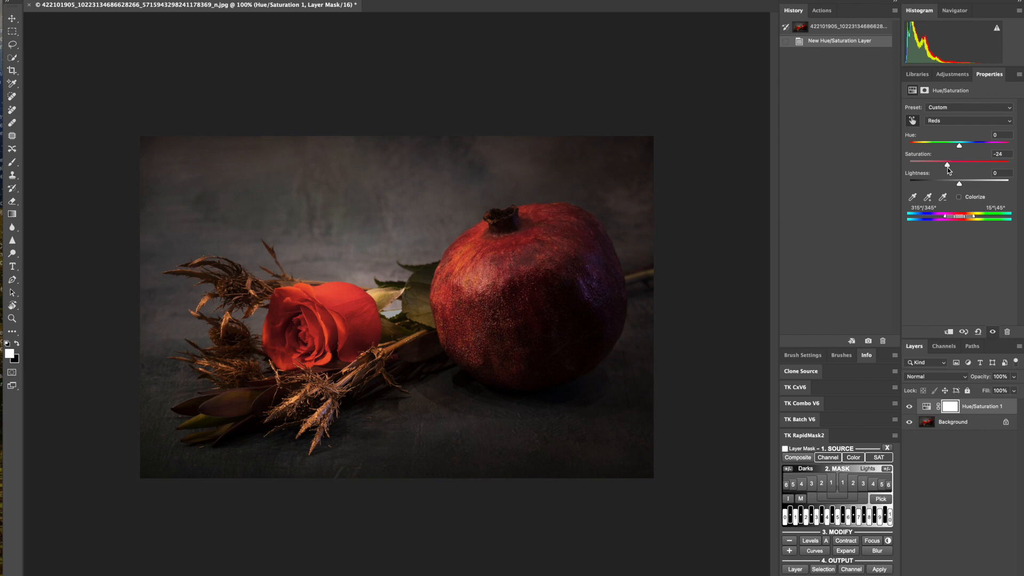
drag(947, 167, 947, 167)
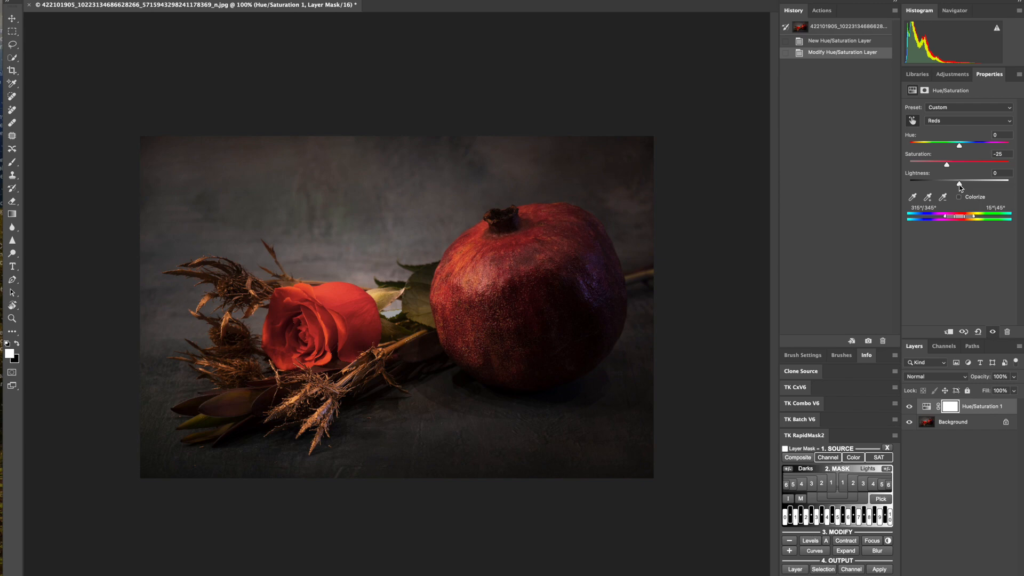
Set the Reds lightness to -10 and fine-tune the Reds saturation to about -22.
drag(959, 184, 962, 185)
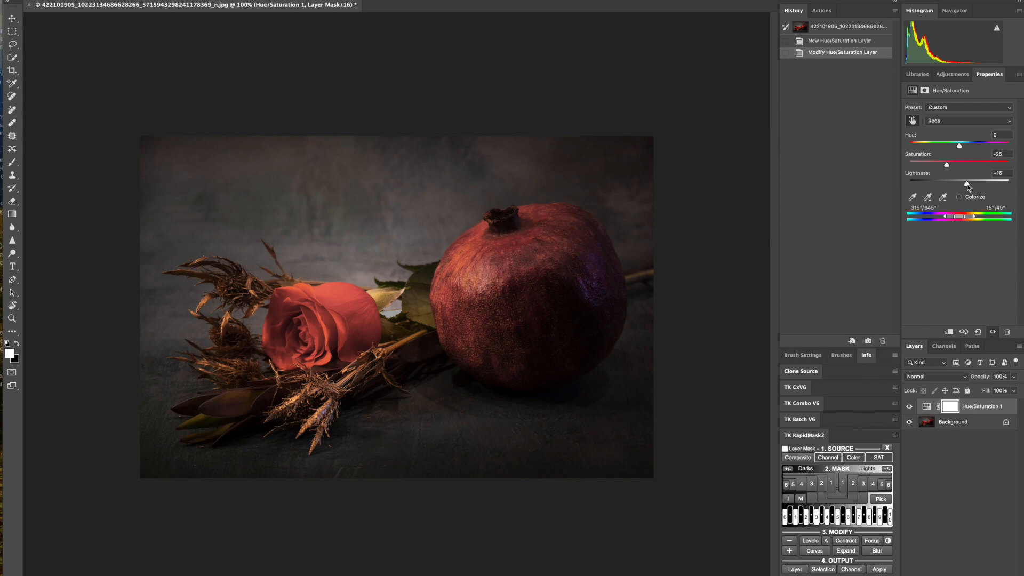
drag(968, 185, 960, 185)
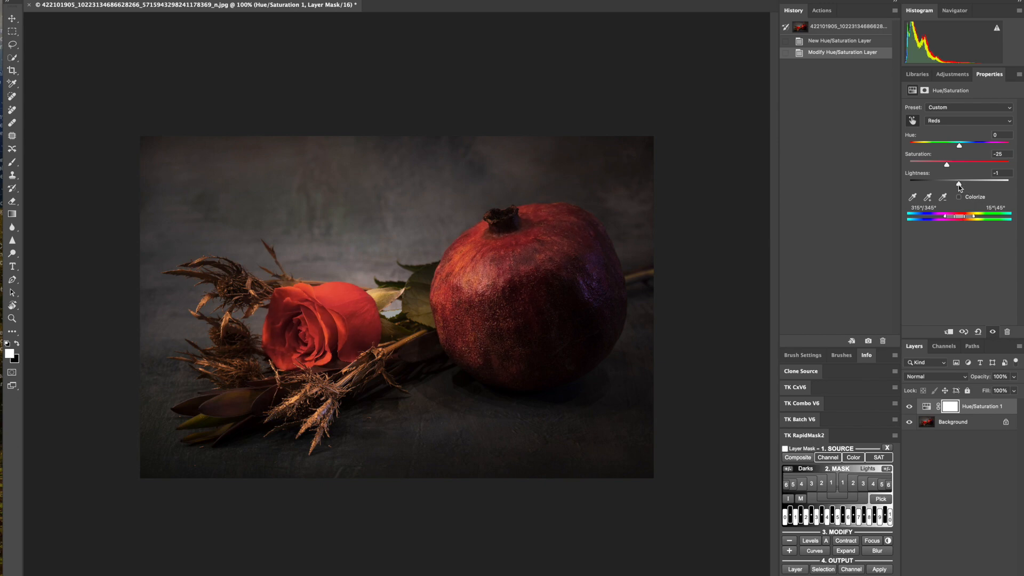
drag(955, 185, 947, 184)
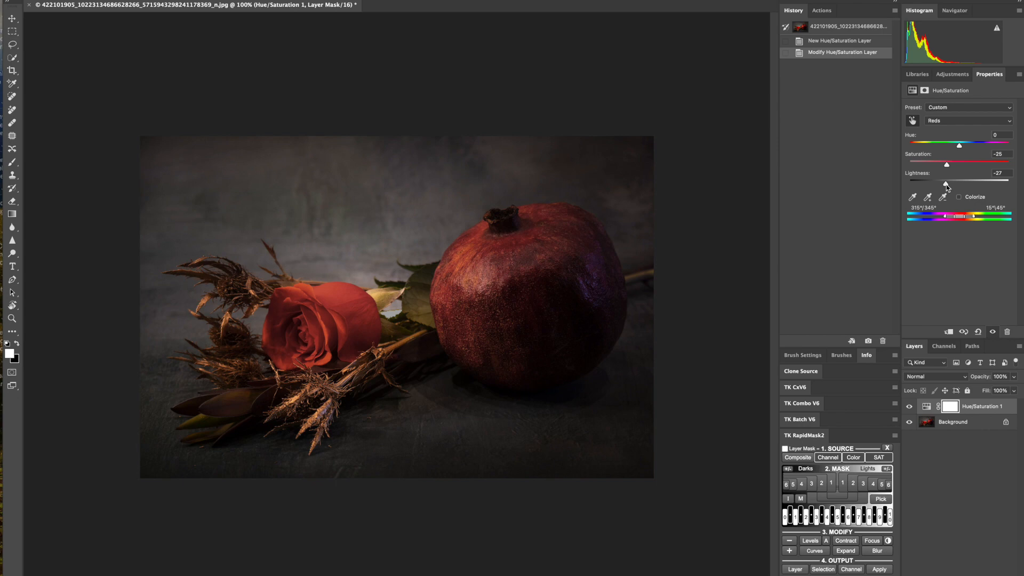
drag(946, 185, 944, 184)
drag(956, 184, 955, 184)
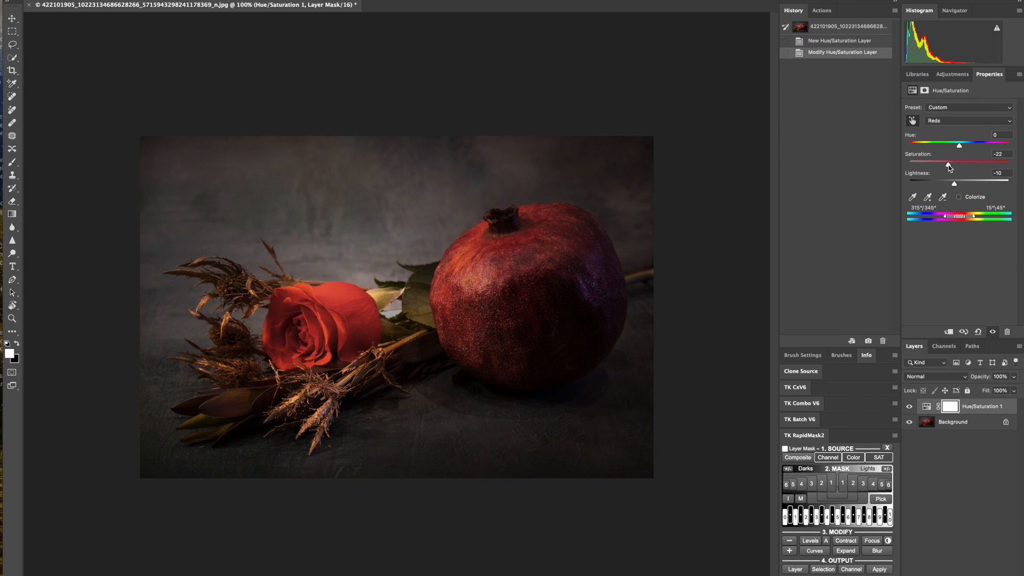
drag(948, 164, 950, 165)
drag(949, 165, 948, 165)
Invert the Hue/Saturation layer mask to black and paint white over the pomegranate's out-of-gamut areas.
click(950, 406)
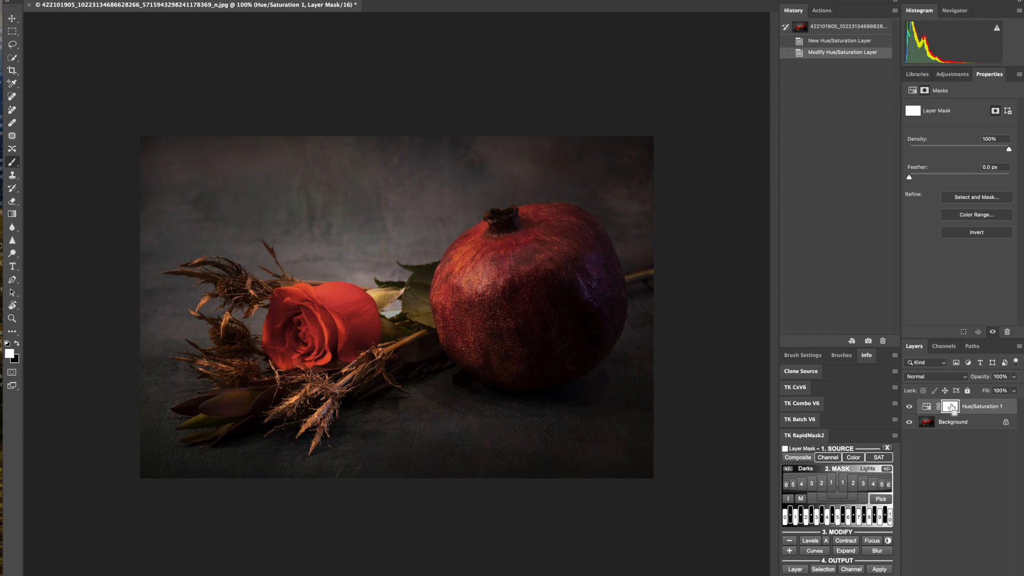
key(ctrl+i)
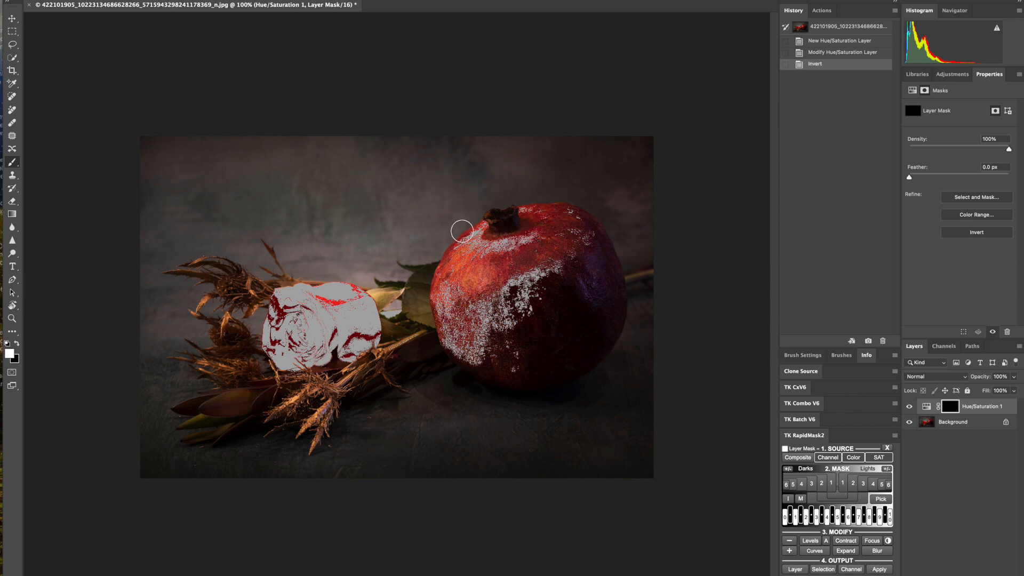
mouse_move(485, 229)
mouse_down()
mouse_move(461, 253)
mouse_move(511, 246)
mouse_move(538, 233)
mouse_move(546, 215)
mouse_move(522, 211)
mouse_up()
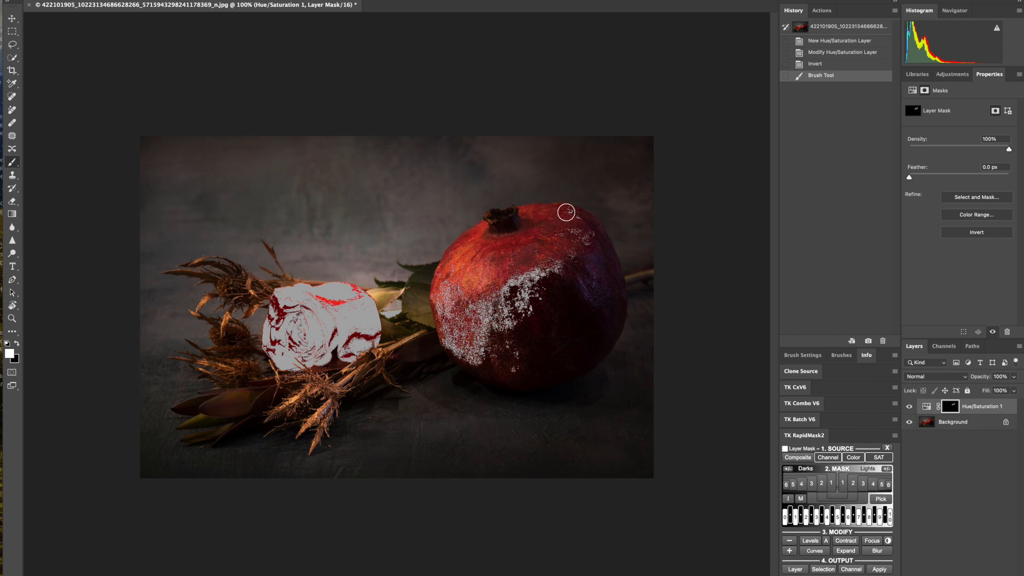
mouse_move(568, 212)
mouse_down()
mouse_move(592, 233)
mouse_move(587, 244)
mouse_move(558, 237)
mouse_up()
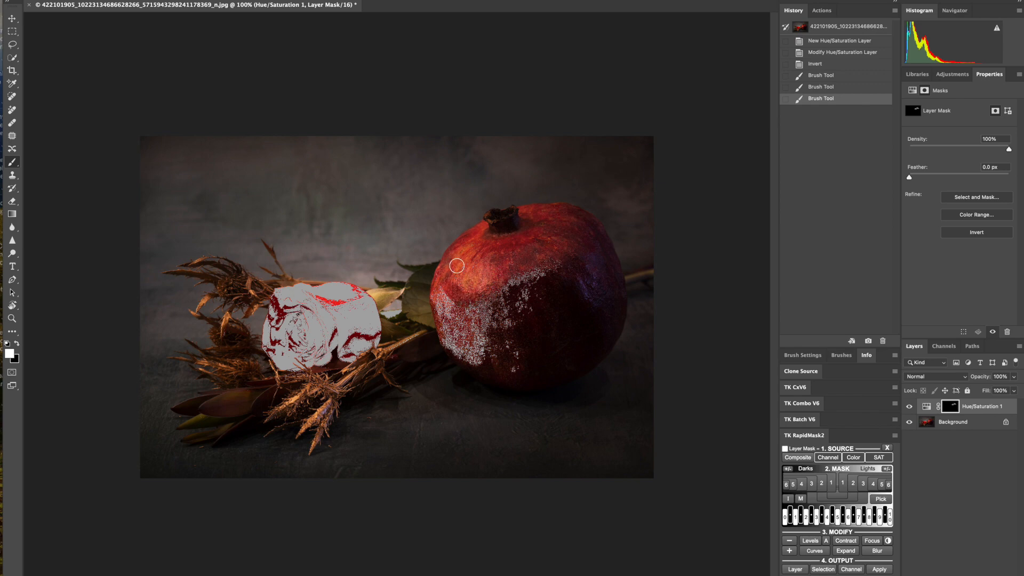
mouse_move(437, 288)
mouse_down()
mouse_move(457, 355)
mouse_move(508, 368)
mouse_move(519, 367)
mouse_move(489, 343)
mouse_move(447, 342)
mouse_move(481, 350)
mouse_move(489, 335)
mouse_move(443, 327)
mouse_move(444, 298)
mouse_move(458, 323)
mouse_move(485, 299)
mouse_move(487, 322)
mouse_move(502, 295)
mouse_move(475, 359)
mouse_move(503, 291)
mouse_move(556, 268)
mouse_move(525, 307)
mouse_up()
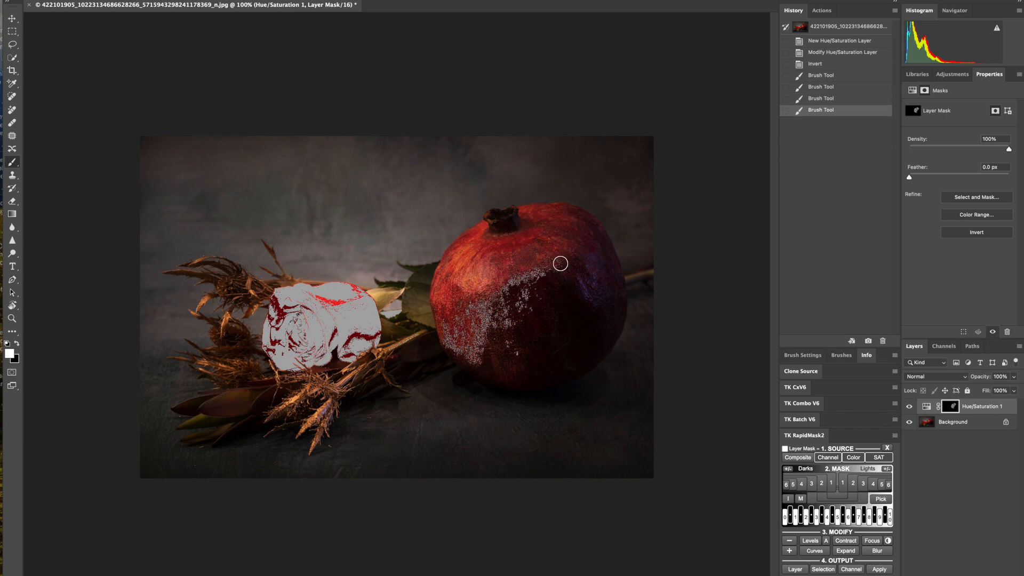
mouse_move(560, 264)
mouse_down()
mouse_move(505, 283)
mouse_move(536, 276)
mouse_move(520, 312)
mouse_move(543, 288)
mouse_move(518, 323)
mouse_move(504, 287)
mouse_move(520, 364)
mouse_move(487, 286)
mouse_move(484, 334)
mouse_move(474, 303)
mouse_move(471, 315)
mouse_move(485, 329)
mouse_move(474, 362)
mouse_move(441, 330)
mouse_move(436, 303)
mouse_move(466, 348)
mouse_move(461, 304)
mouse_move(473, 361)
mouse_move(490, 306)
mouse_move(500, 325)
mouse_move(512, 323)
mouse_move(490, 326)
mouse_move(490, 347)
mouse_move(505, 342)
mouse_move(518, 361)
mouse_move(520, 294)
mouse_up()
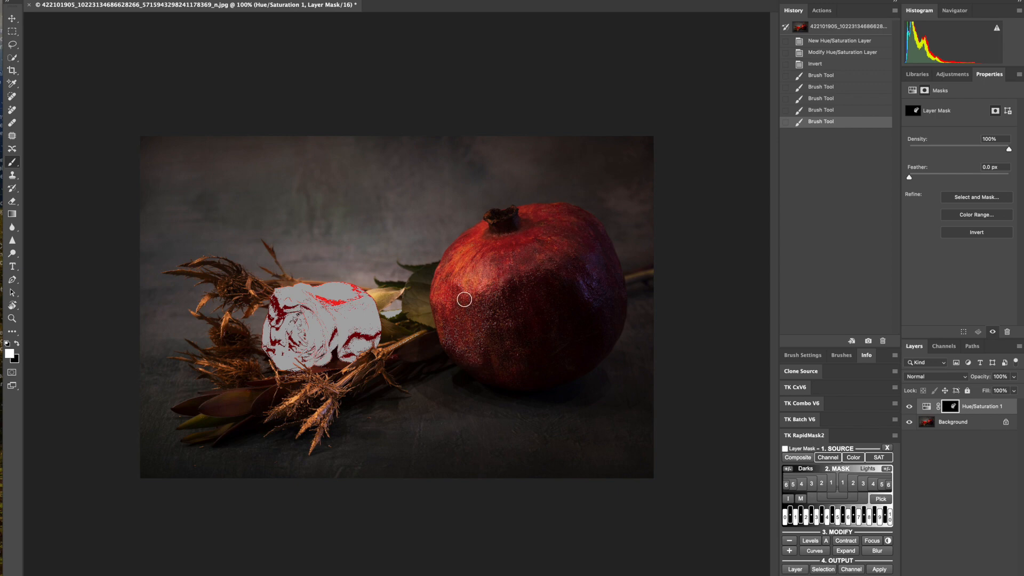
click(480, 354)
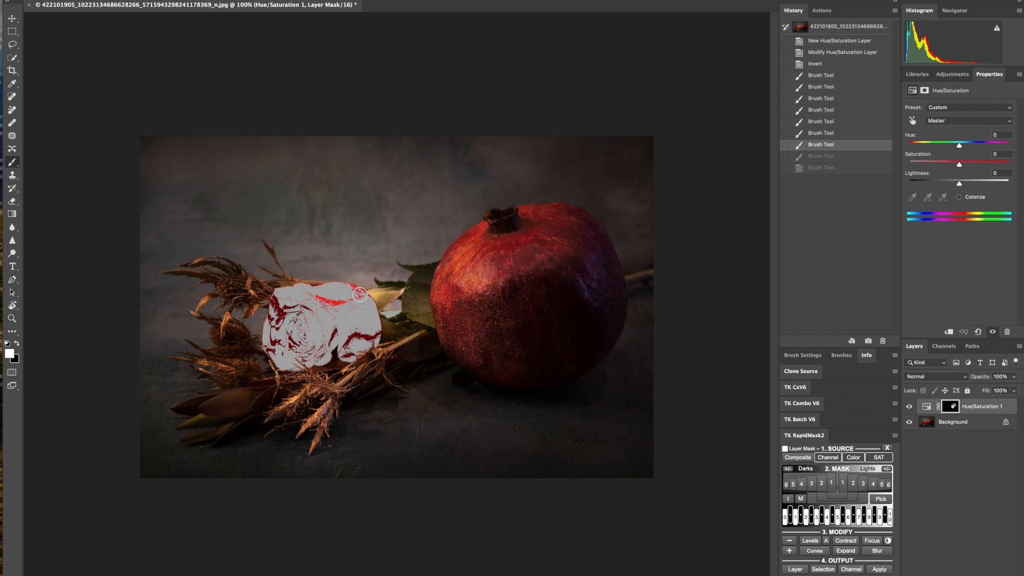
Paint white on the layer mask over the rose petals and the dried flower head below them.
mouse_move(360, 295)
mouse_down()
mouse_move(301, 292)
mouse_move(365, 302)
mouse_move(283, 290)
mouse_move(274, 320)
mouse_move(300, 292)
mouse_move(296, 300)
mouse_move(359, 314)
mouse_move(371, 309)
mouse_move(365, 298)
mouse_move(372, 346)
mouse_move(336, 358)
mouse_move(368, 334)
mouse_move(368, 319)
mouse_move(356, 320)
mouse_move(332, 356)
mouse_move(351, 313)
mouse_move(292, 309)
mouse_move(295, 322)
mouse_move(343, 328)
mouse_move(275, 322)
mouse_move(272, 359)
mouse_move(325, 362)
mouse_move(274, 353)
mouse_move(307, 362)
mouse_move(331, 342)
mouse_move(270, 337)
mouse_move(293, 315)
mouse_move(283, 353)
mouse_move(341, 326)
mouse_move(365, 349)
mouse_move(425, 334)
mouse_move(377, 354)
mouse_move(326, 404)
mouse_up()
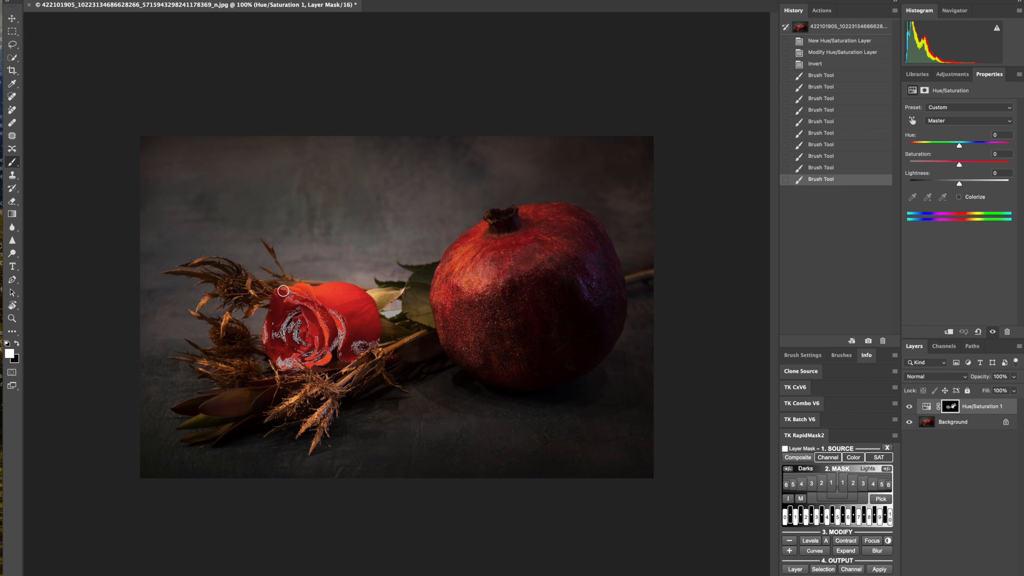
click(315, 303)
click(299, 304)
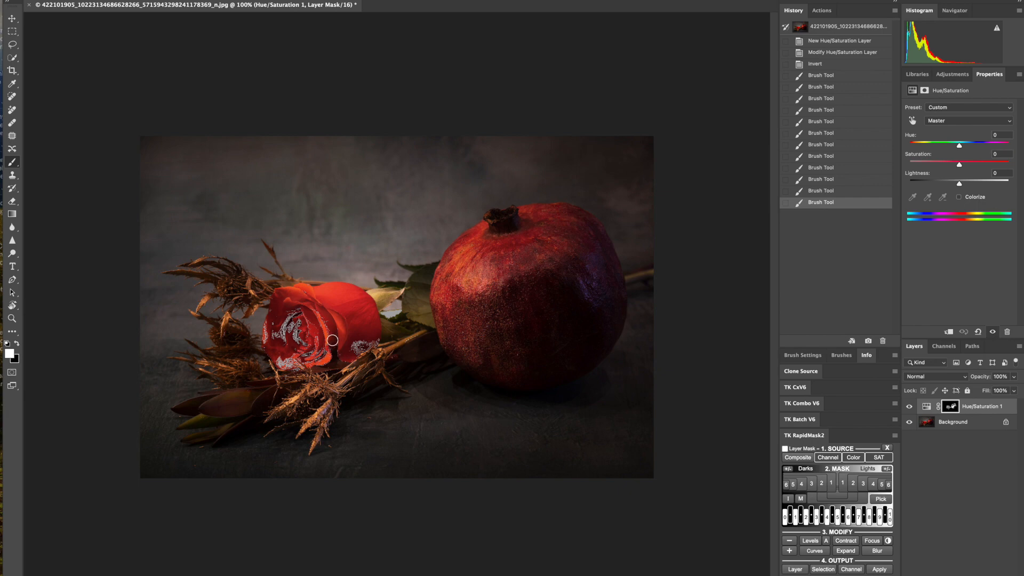
click(319, 312)
drag(355, 344, 380, 342)
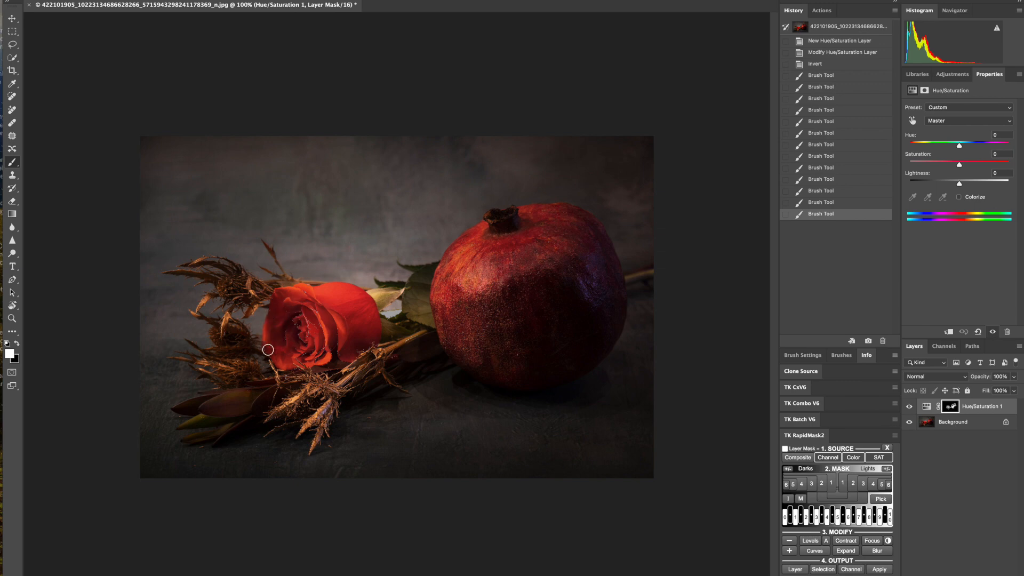
drag(268, 317, 297, 320)
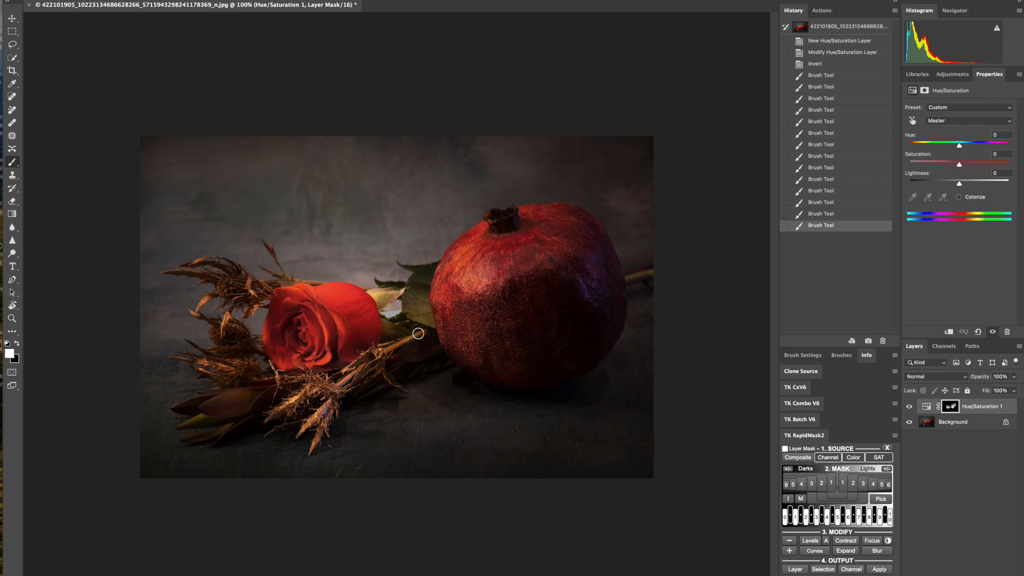
drag(323, 410, 311, 416)
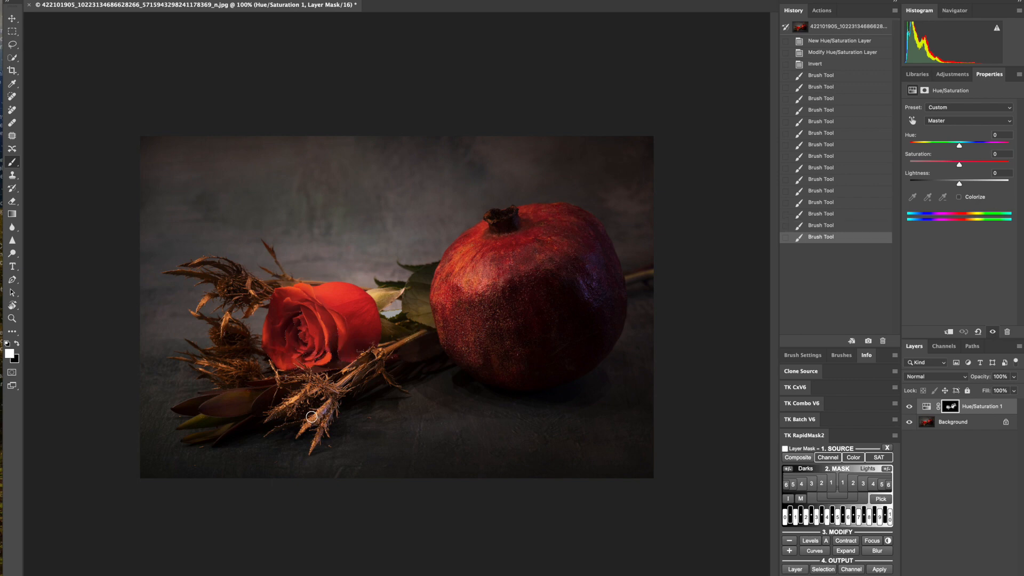
click(318, 416)
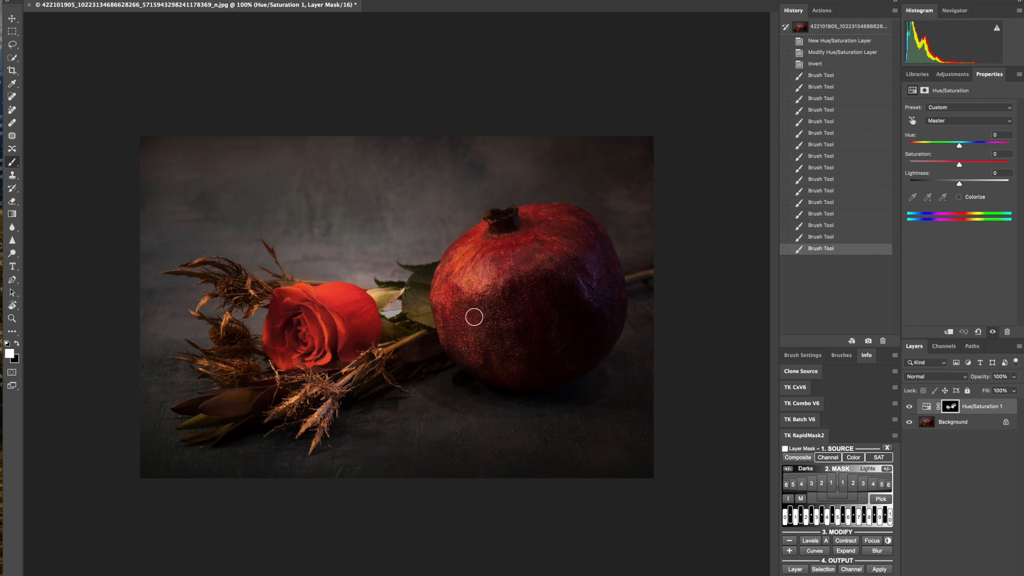
Enlarge the brush and touch up the mask in white over the pomegranate's right side and the rose.
key(bracketright)
key(bracketright)
key(bracketright)
mouse_move(581, 290)
mouse_down()
mouse_move(592, 297)
mouse_move(555, 219)
mouse_move(580, 249)
mouse_move(588, 297)
mouse_up()
drag(359, 370, 299, 373)
mouse_move(341, 335)
mouse_down()
mouse_move(296, 322)
mouse_move(288, 332)
mouse_move(301, 355)
mouse_up()
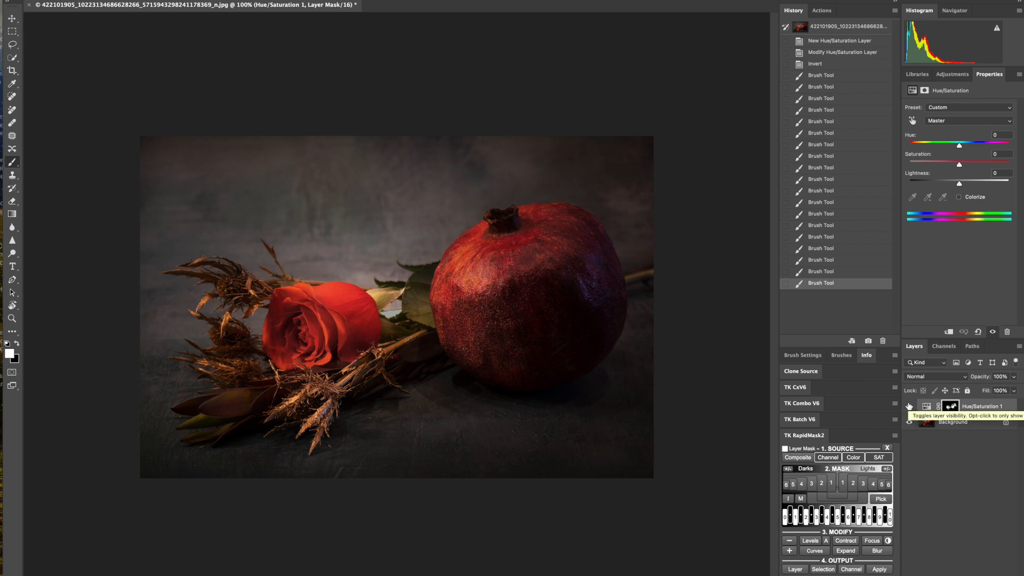
Turn off the gamut warning and toggle the Hue/Saturation layer off and on to compare before and after.
click(964, 422)
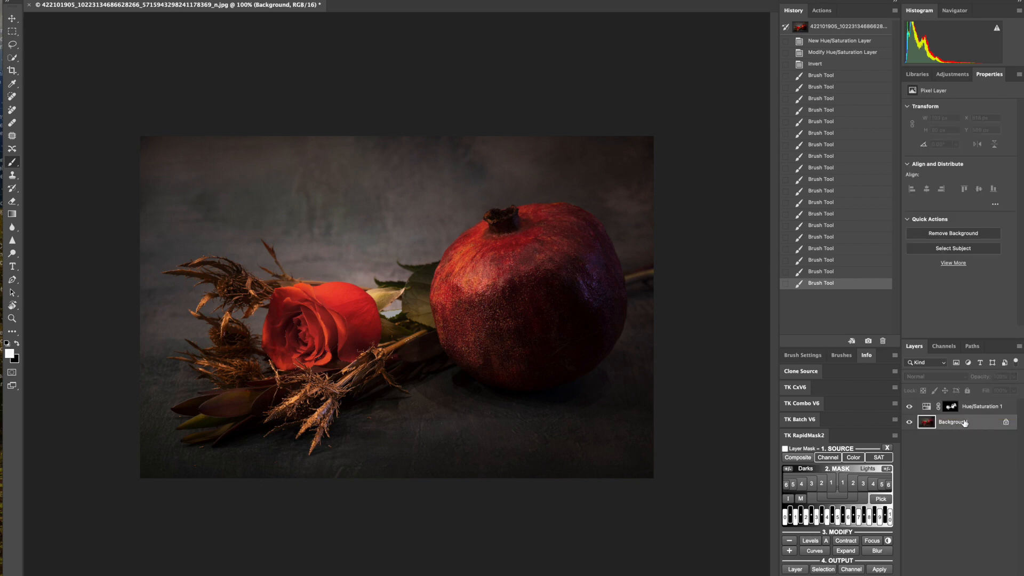
click(910, 406)
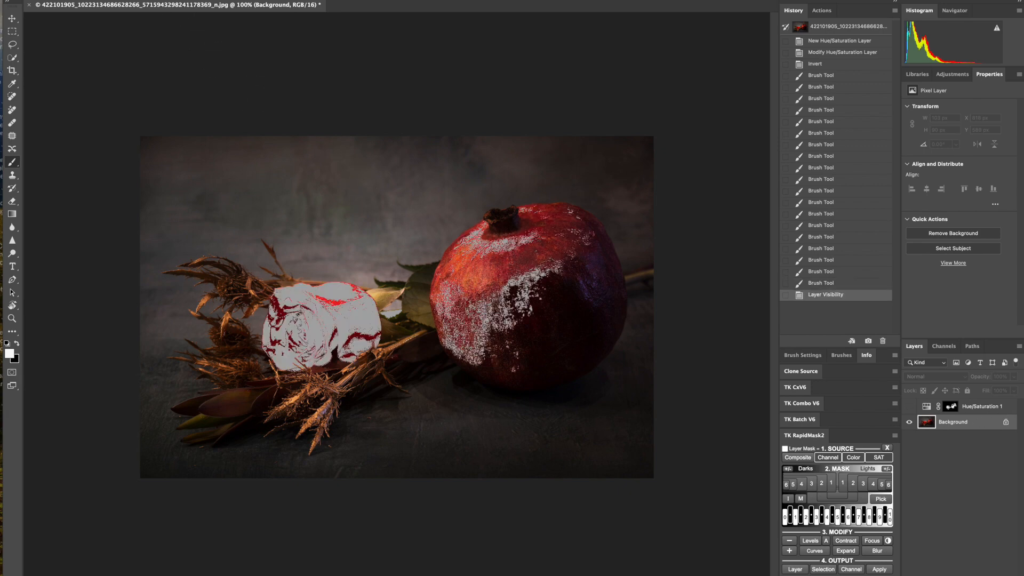
click(265, 0)
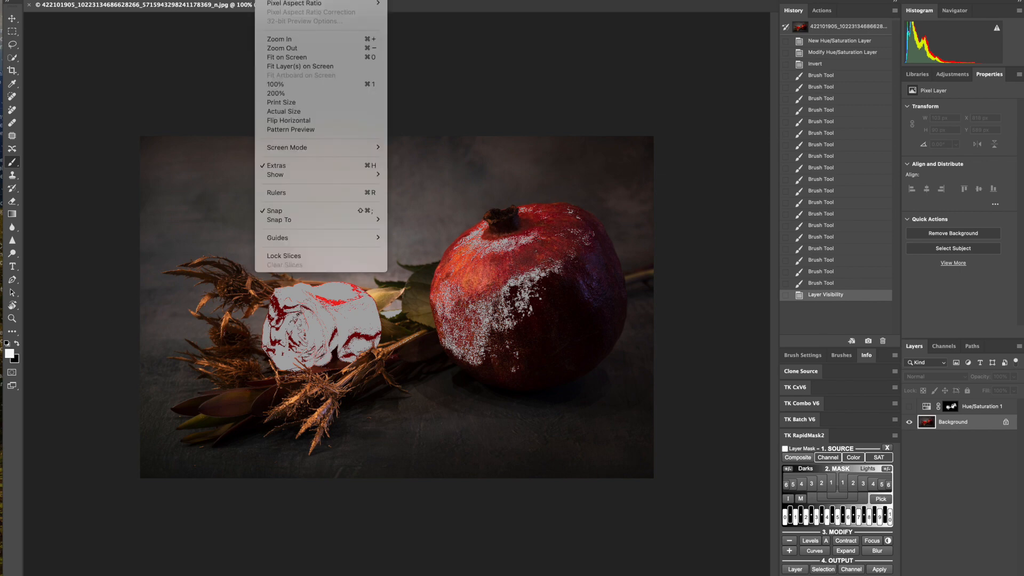
click(296, 0)
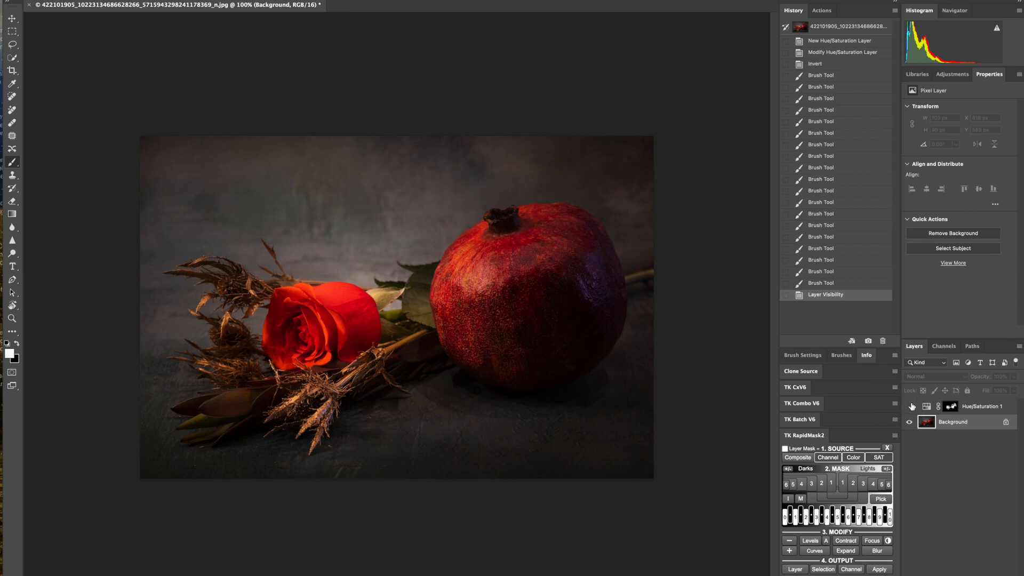
click(910, 406)
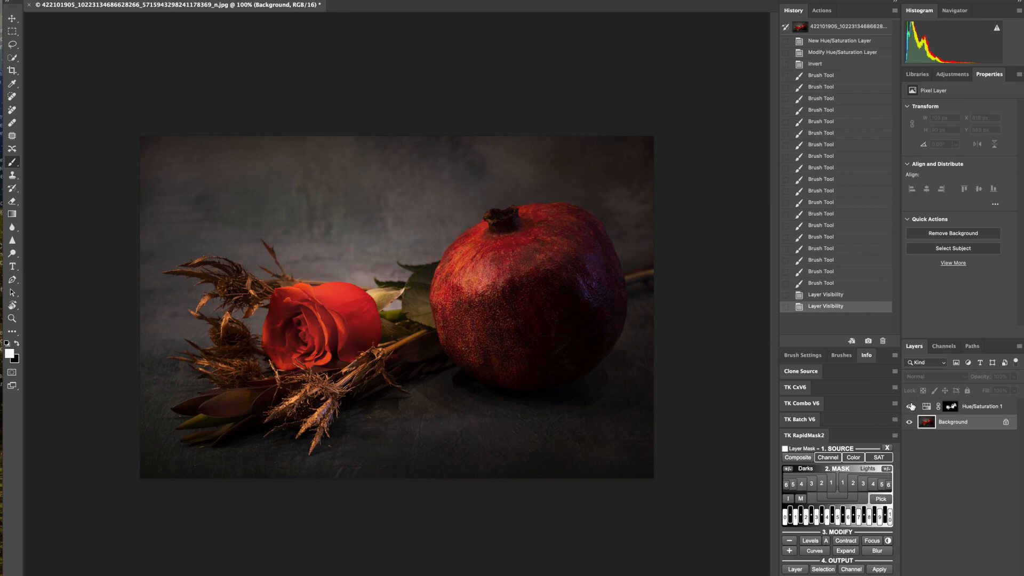